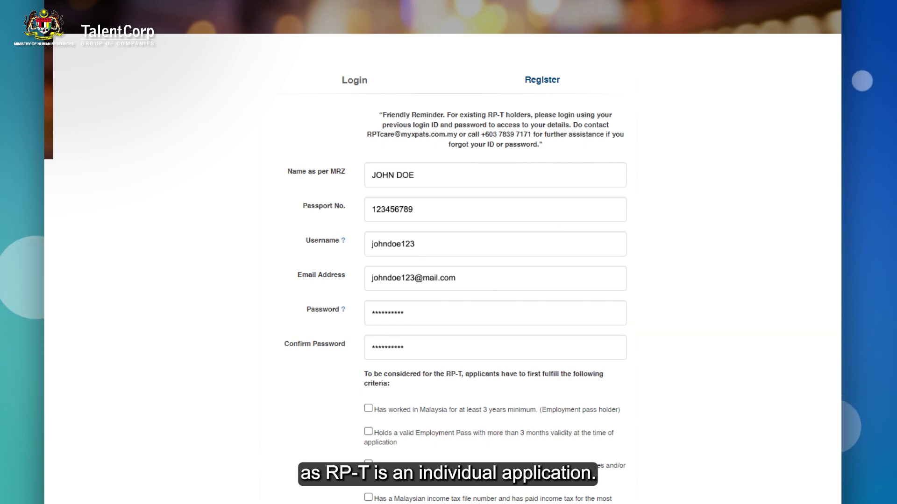
# Step: Scroll down past the completed registration fields (MRZ name, passport, username, e-mail, password)
pyautogui.scroll(-3, 448, 281)
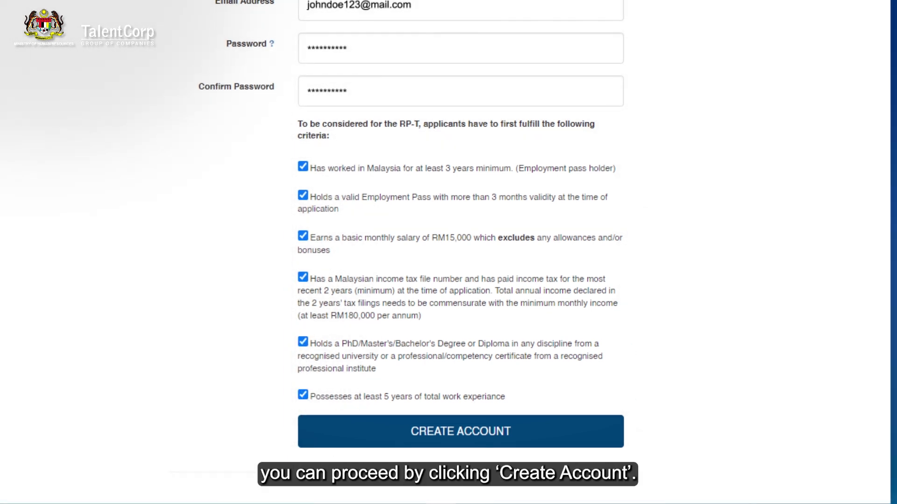
# Step: Create the RP-T account with all six criteria ticked and dismiss the Important Notes
pyautogui.click(486, 374)
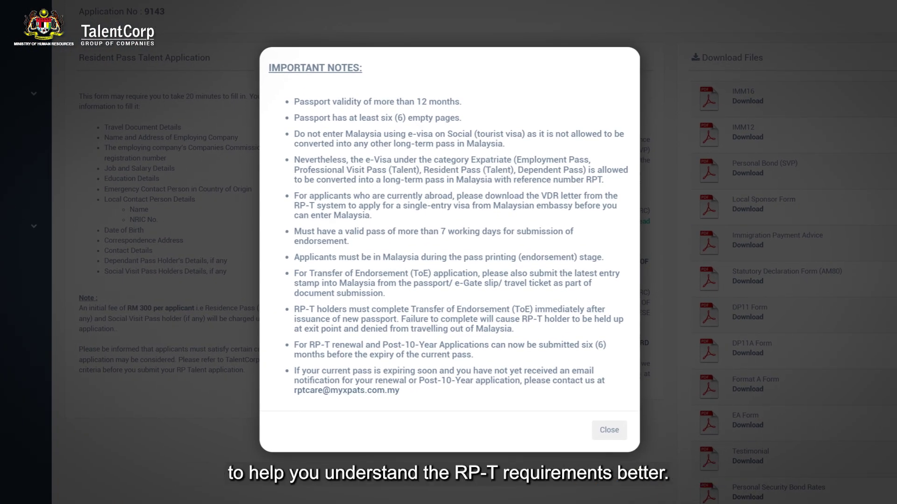
pyautogui.click(610, 430)
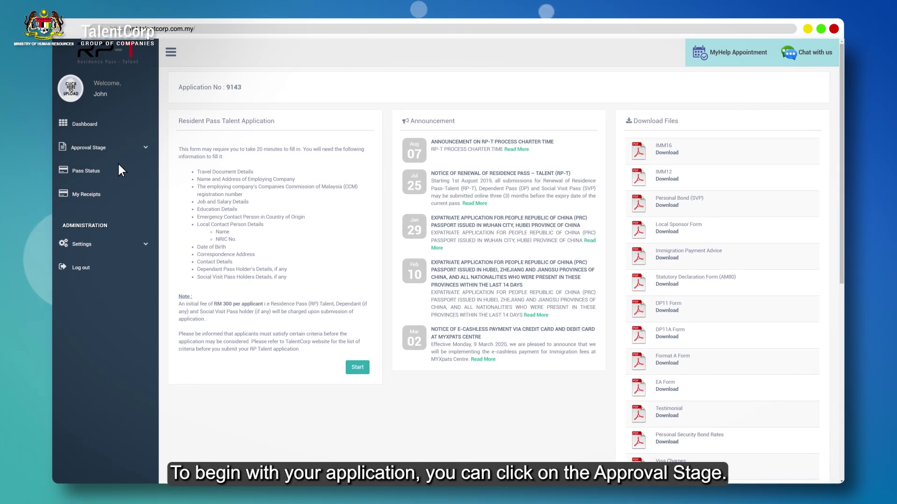
# Step: Open Step 1 My Application under Approval Stage and upload the applicant's photo
pyautogui.click(90, 149)
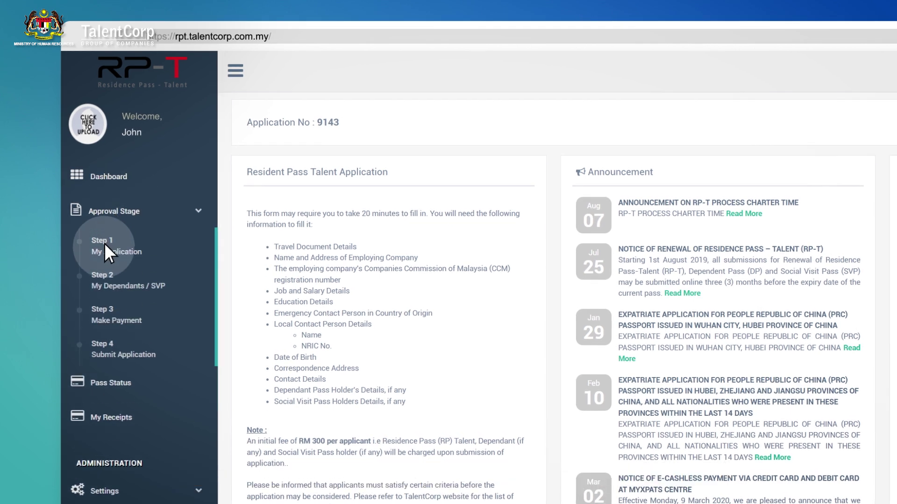
pyautogui.click(105, 243)
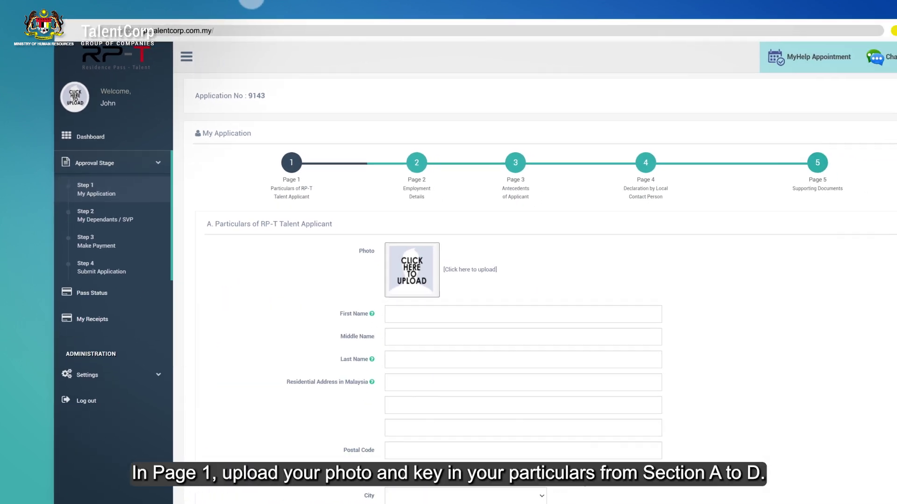
pyautogui.click(609, 355)
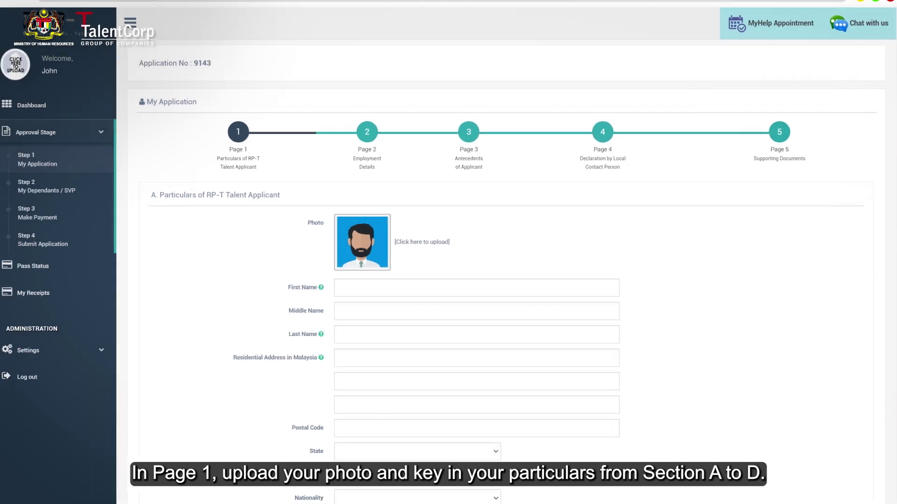
pyautogui.scroll(-20, 467, 280)
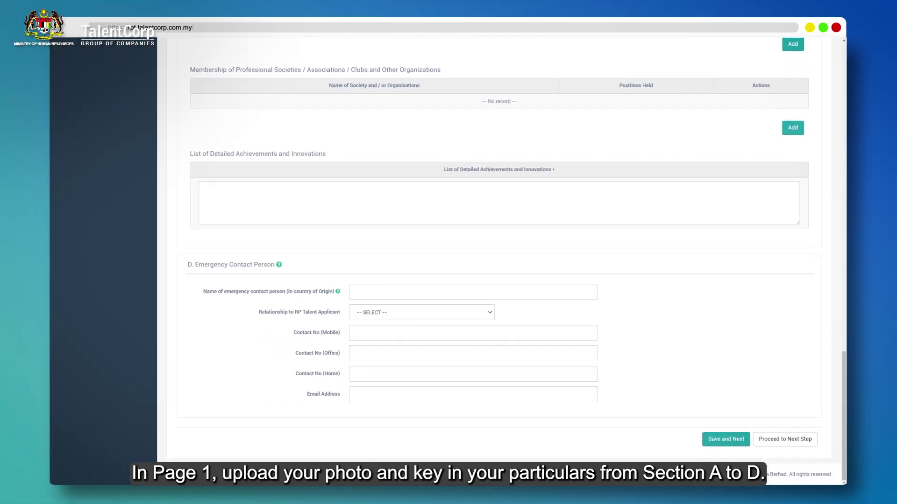
pyautogui.scroll(20, 467, 281)
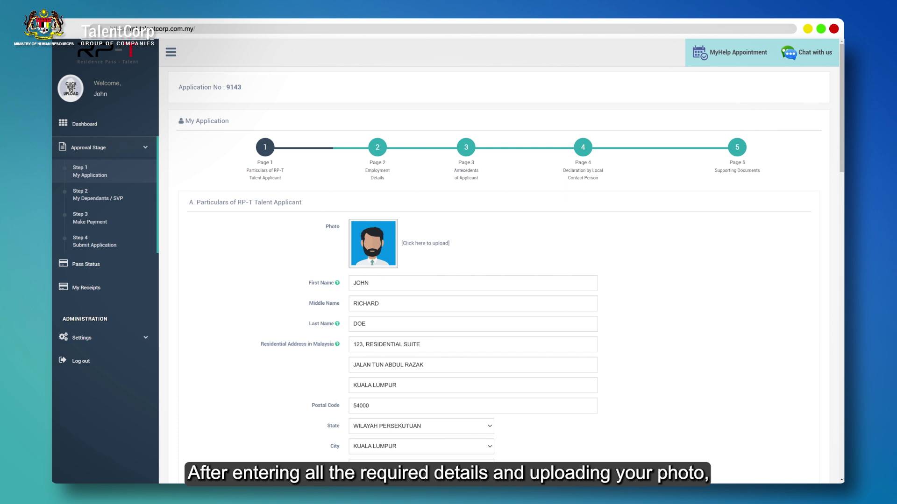
# Step: Activate the account using the applicant's e-mail address
pyautogui.scroll(-7, 467, 280)
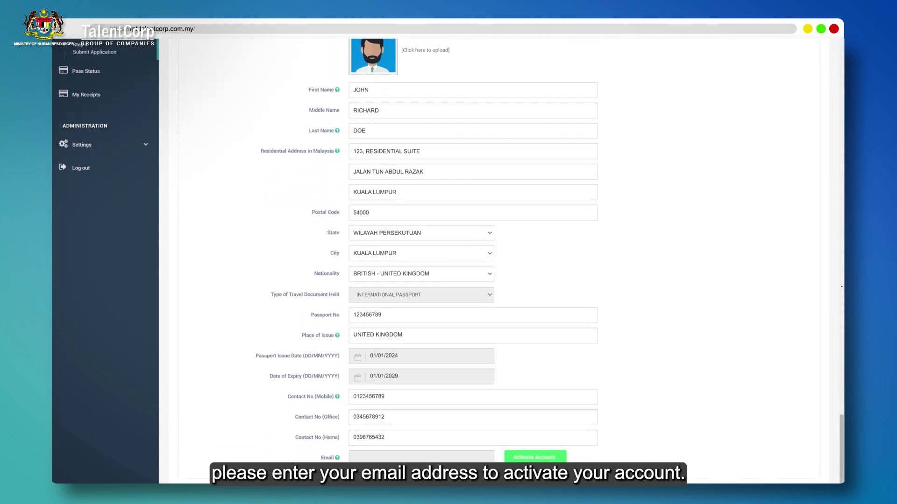
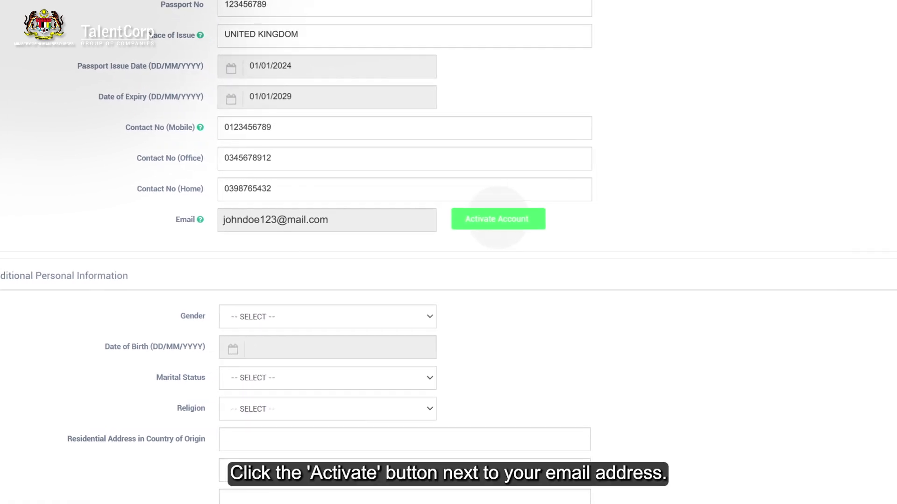
pyautogui.click(498, 219)
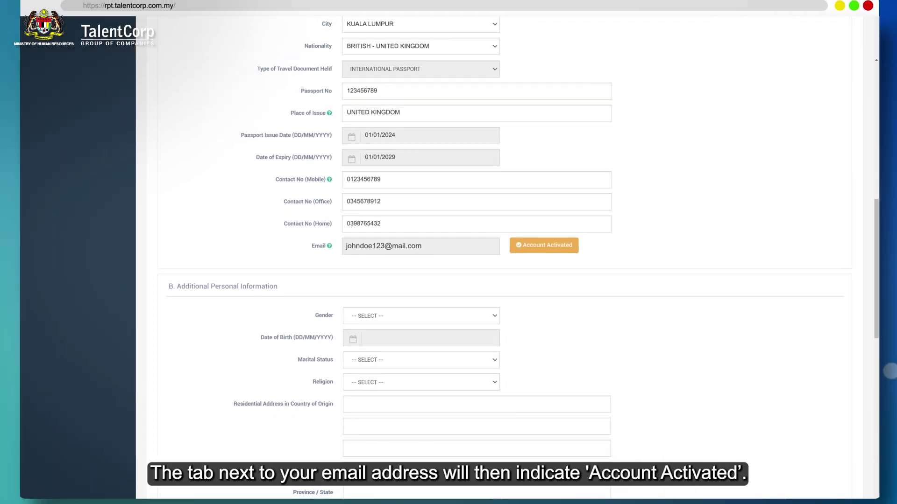
# Step: Complete Sections B to D of Page 1 and save it
pyautogui.scroll(-1, 472, 252)
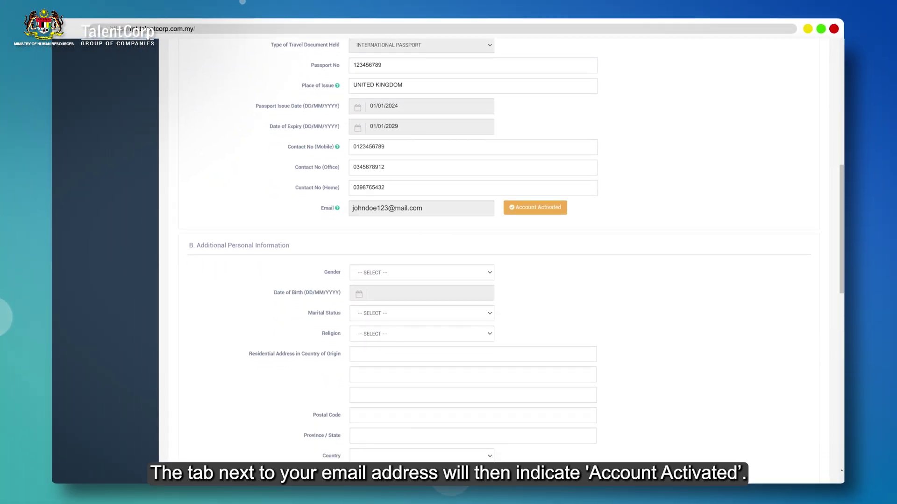
pyautogui.scroll(-3, 472, 252)
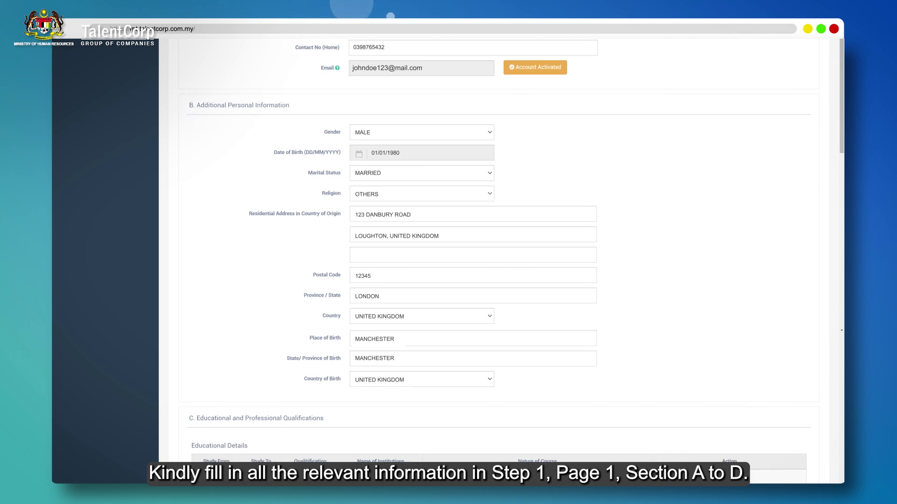
pyautogui.scroll(-10, 495, 253)
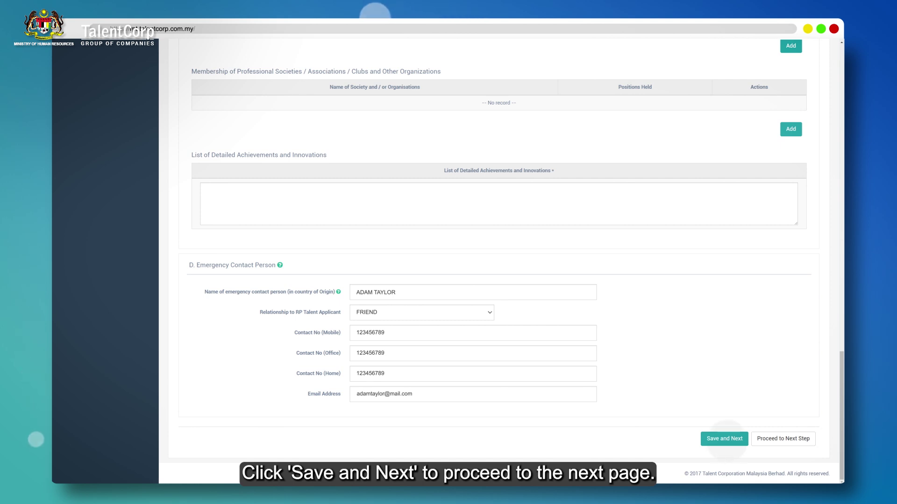
pyautogui.click(725, 439)
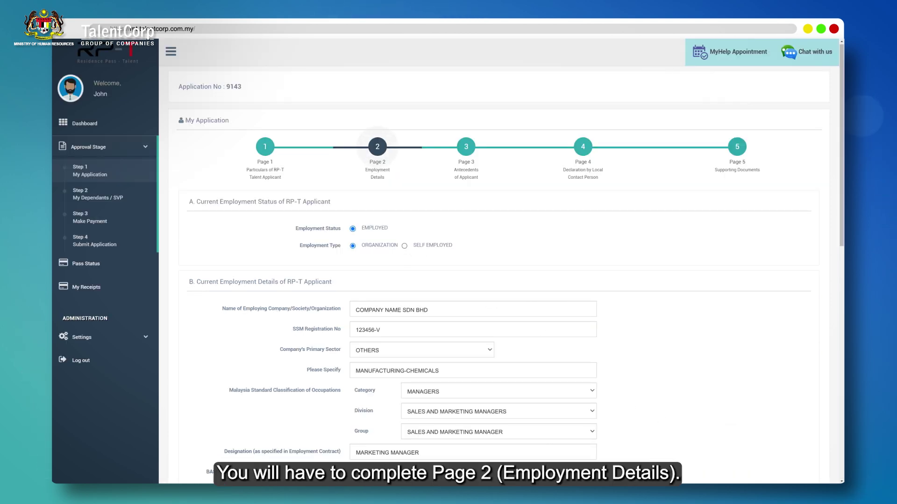
# Step: Record Page 2 employment as Marketing Manager, sector MANUFACTURING-CHEMICALS, then move to Page 3
pyautogui.scroll(-15, 500, 262)
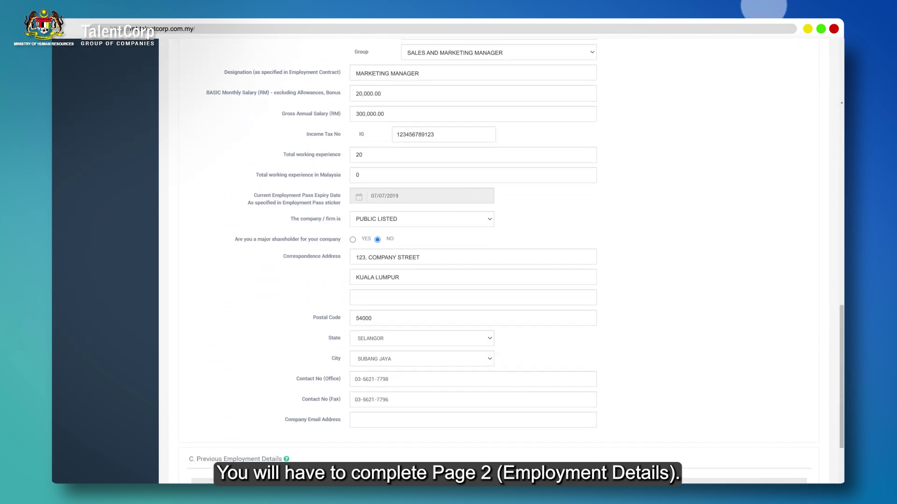
pyautogui.scroll(-1, 500, 262)
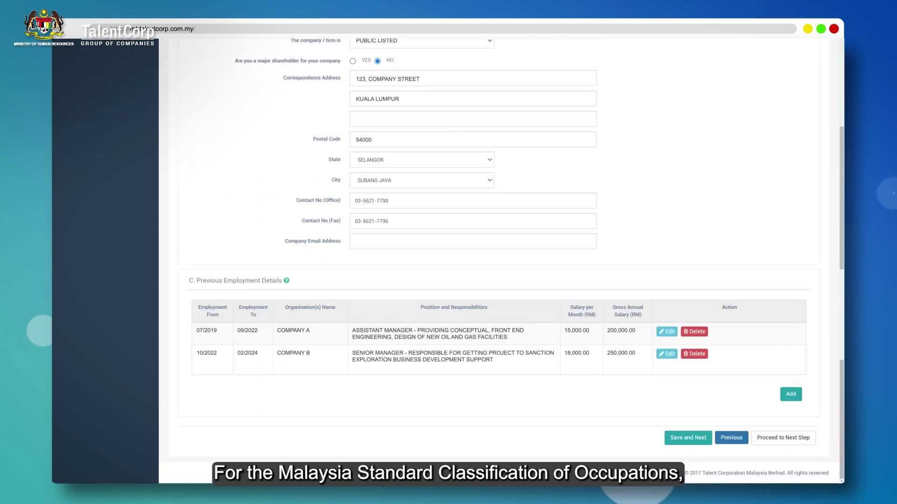
pyautogui.scroll(15, 500, 261)
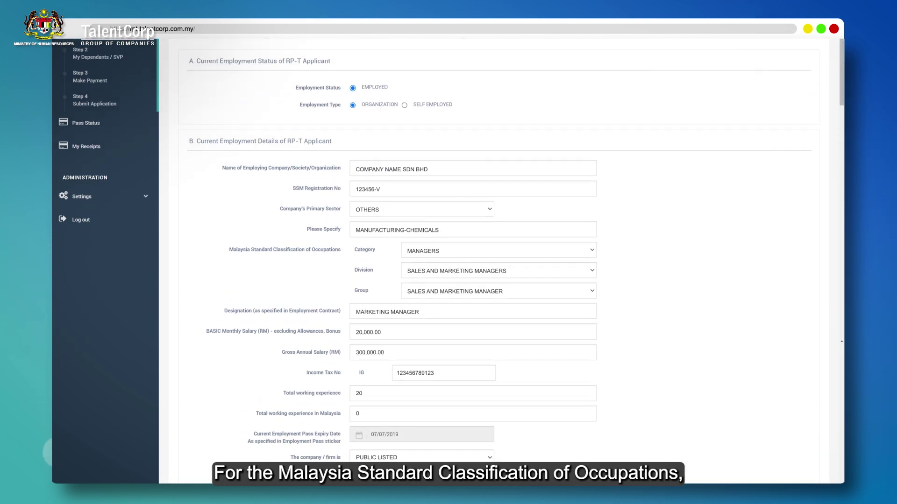
pyautogui.scroll(3, 500, 262)
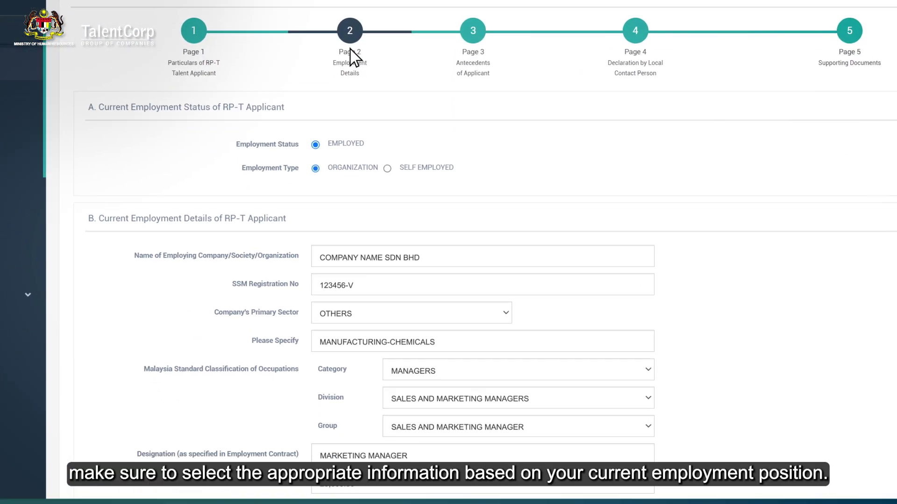
pyautogui.click(345, 302)
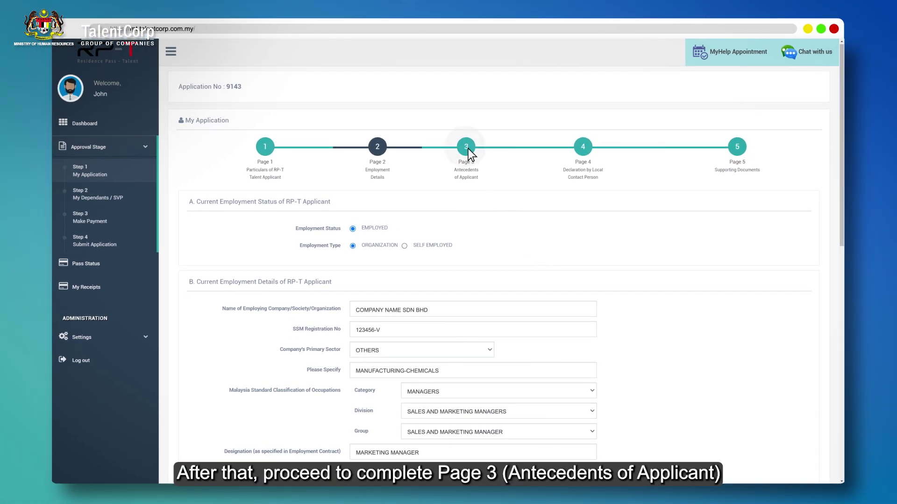
pyautogui.click(468, 148)
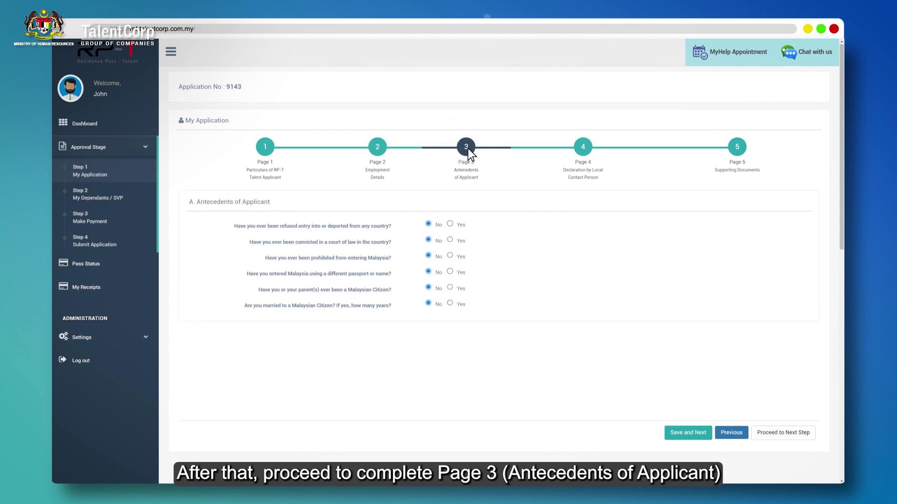
# Step: Fill in and save the Page 4 Declaration by Local Contact Person
pyautogui.click(583, 147)
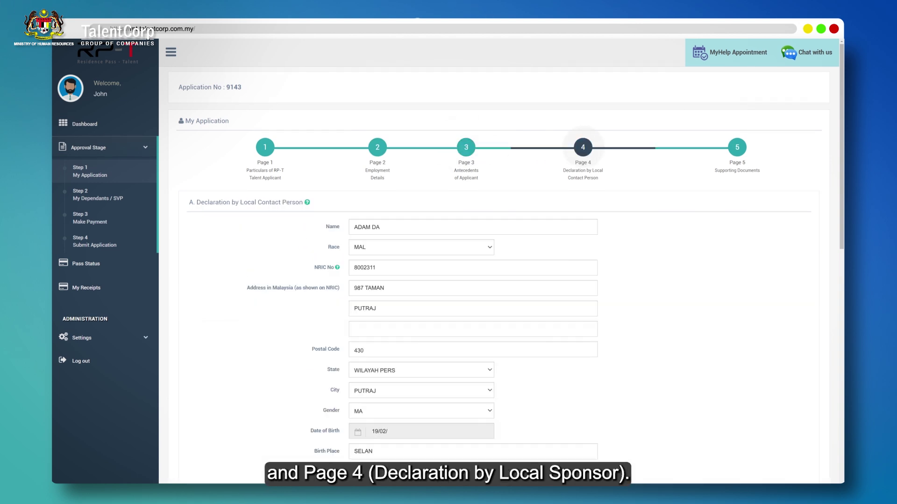
pyautogui.scroll(-8, 500, 262)
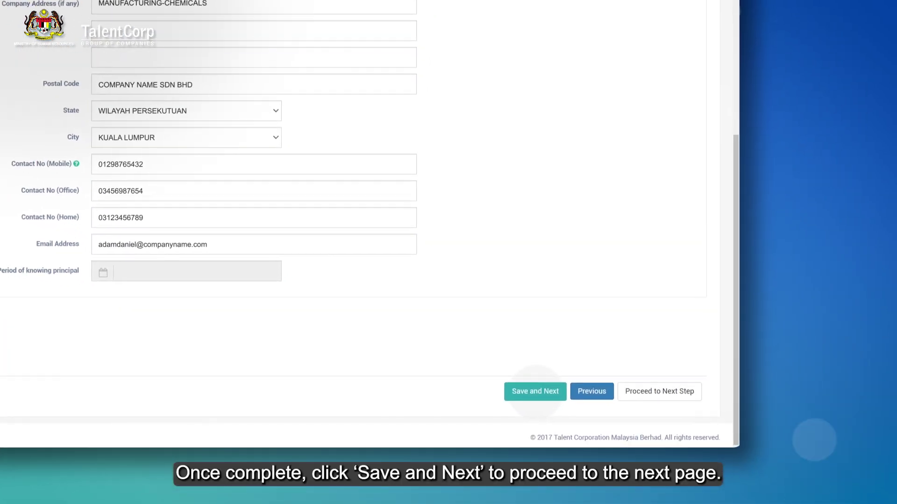
pyautogui.click(534, 388)
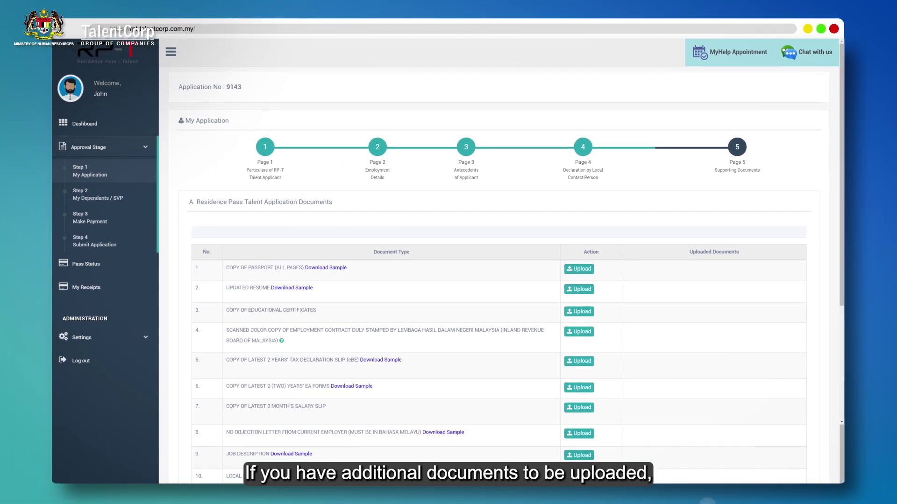
# Step: Upload PDFs for all 14 supporting document rows, starting with the tax declaration slips
pyautogui.scroll(-5, 495, 304)
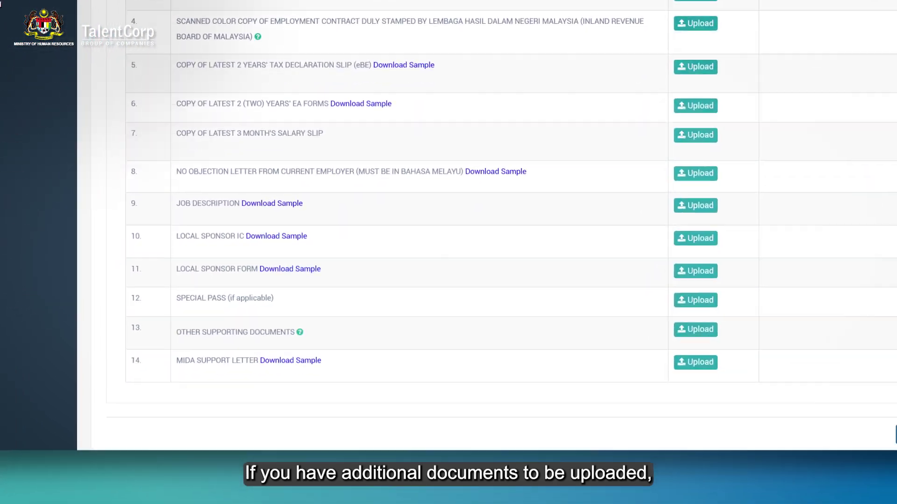
pyautogui.scroll(-2, 495, 233)
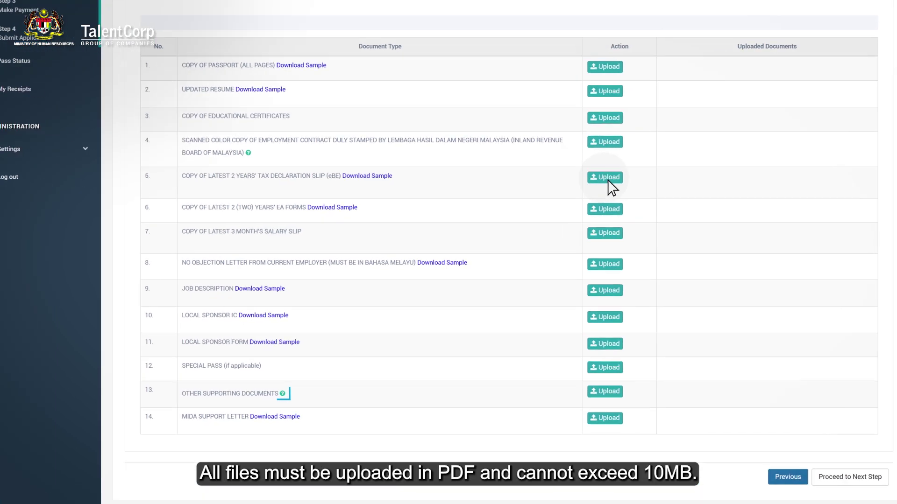
pyautogui.click(579, 190)
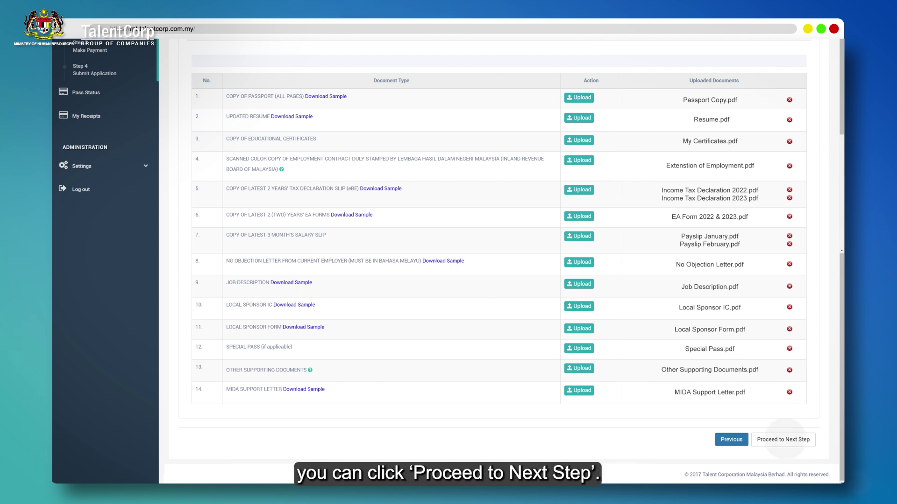
pyautogui.scroll(4, 500, 262)
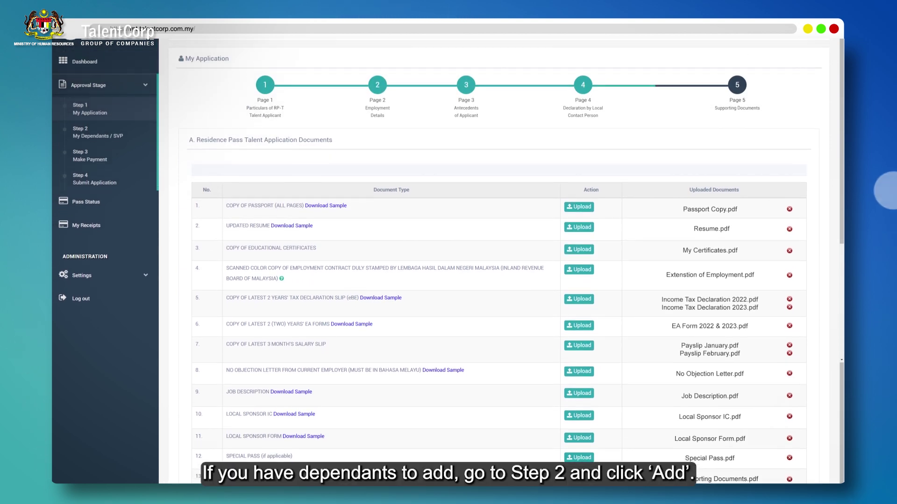
pyautogui.scroll(1, 371, 235)
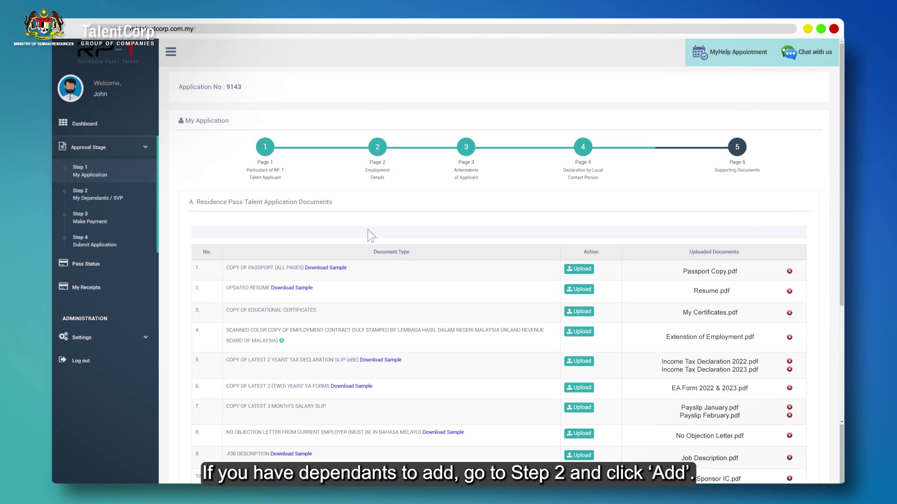
# Step: In Step 2 My Dependants, add the wife as a dependant and save her particulars
pyautogui.click(86, 197)
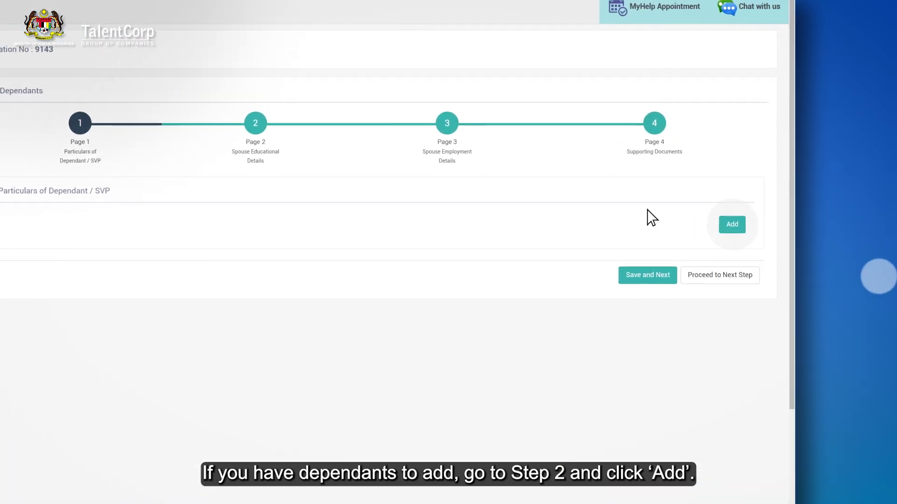
pyautogui.click(726, 224)
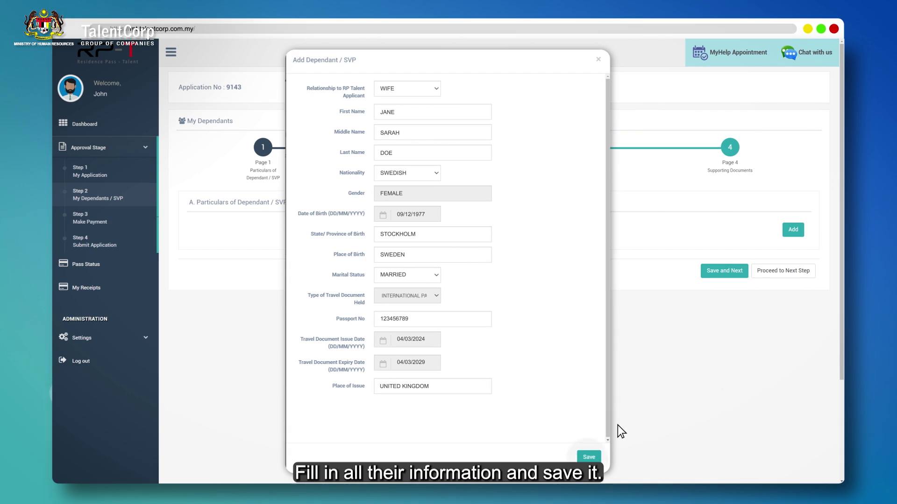
pyautogui.click(590, 457)
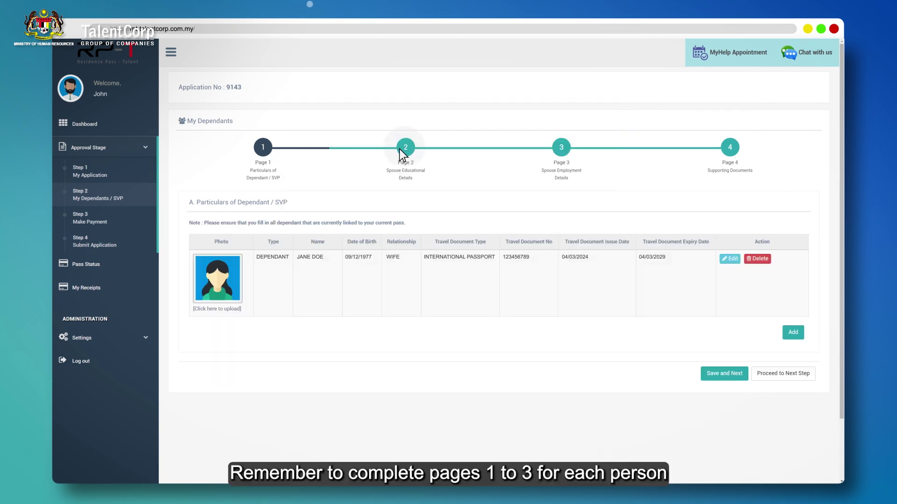
# Step: Complete the spouse's educational, employment and supporting document pages
pyautogui.click(405, 149)
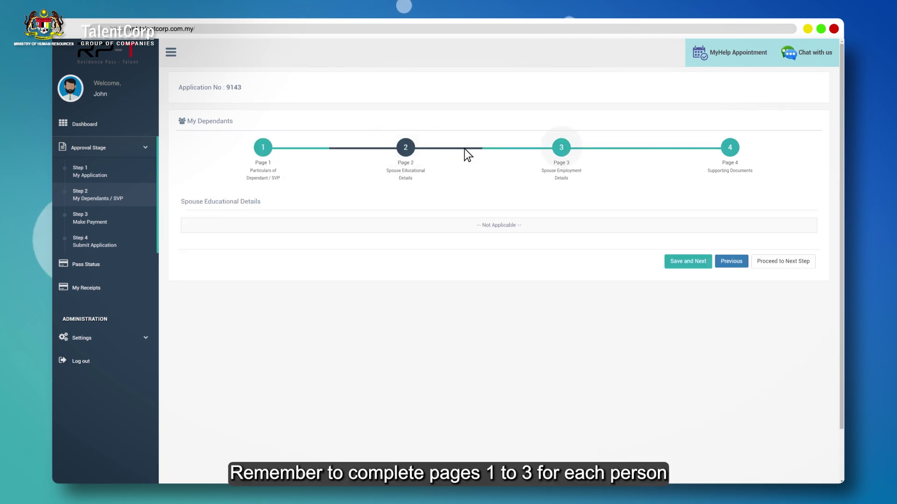
pyautogui.click(561, 149)
pyautogui.click(730, 148)
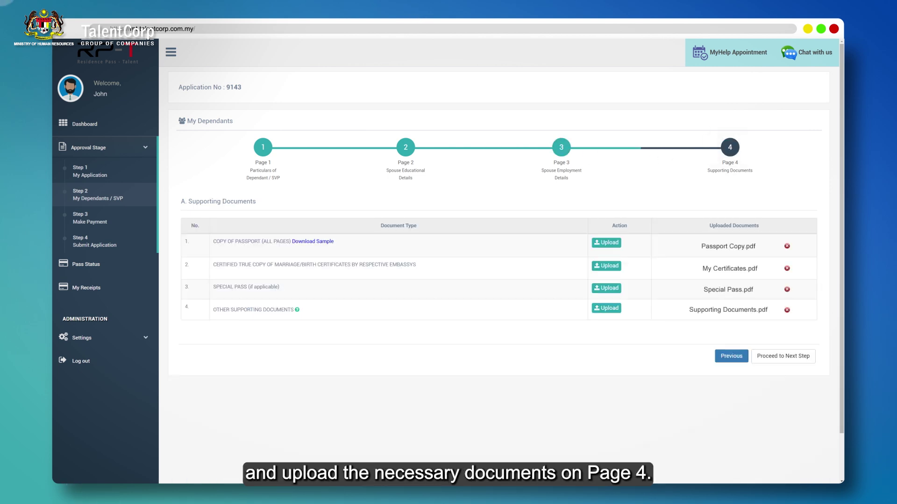
pyautogui.click(262, 148)
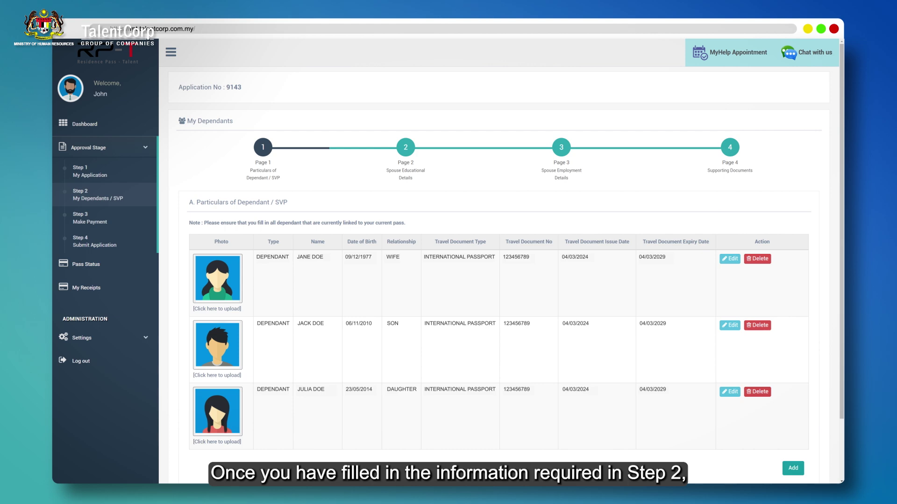
# Step: Pay the fees in Step 3 after agreeing to the payment terms
pyautogui.click(111, 221)
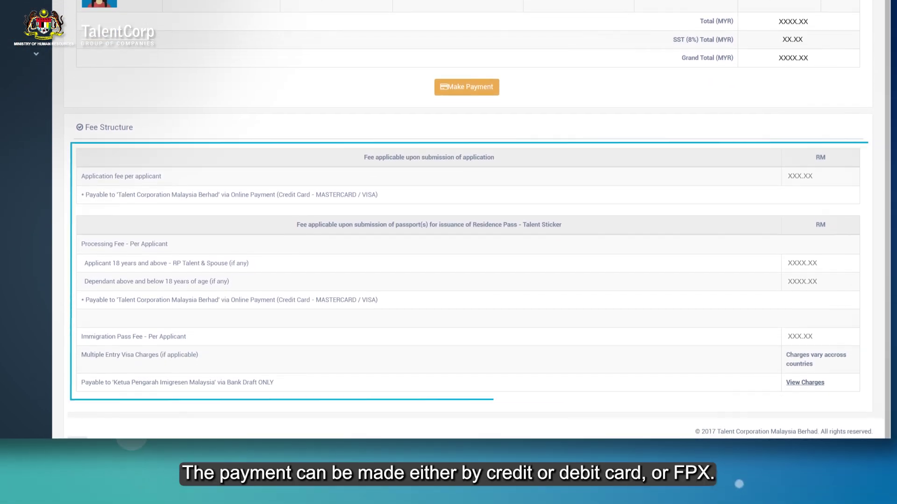
pyautogui.click(467, 82)
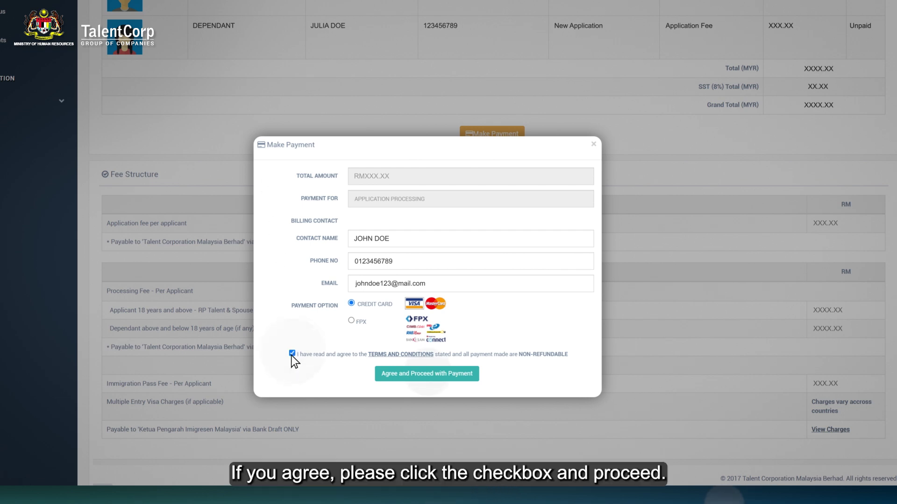
pyautogui.click(431, 373)
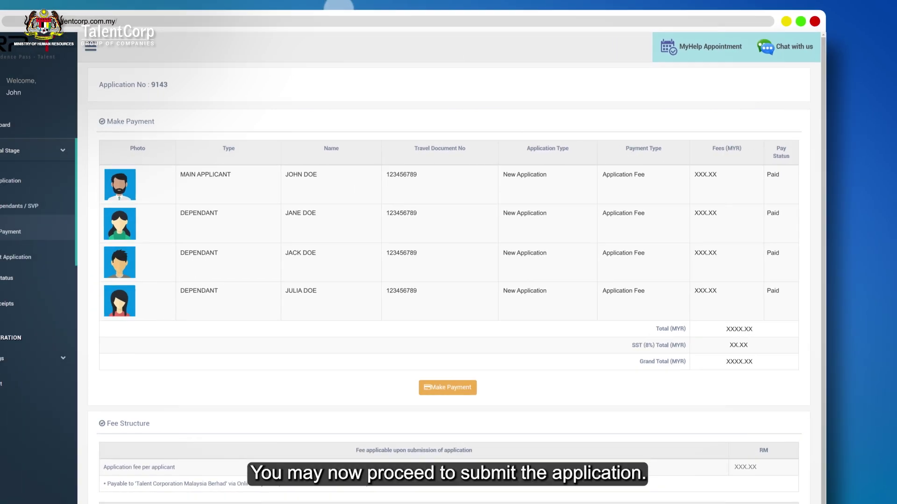
# Step: In Step 4, accept the submission declaration and confirm submitting the application
pyautogui.click(54, 246)
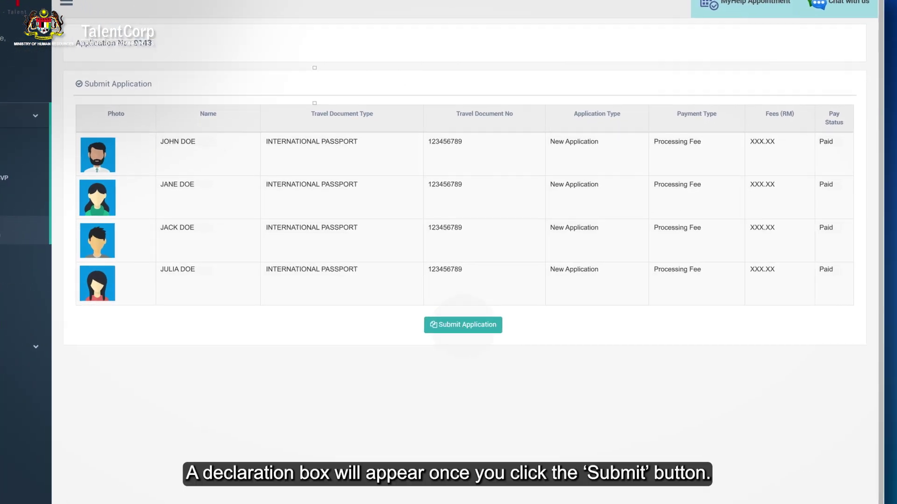
pyautogui.click(488, 321)
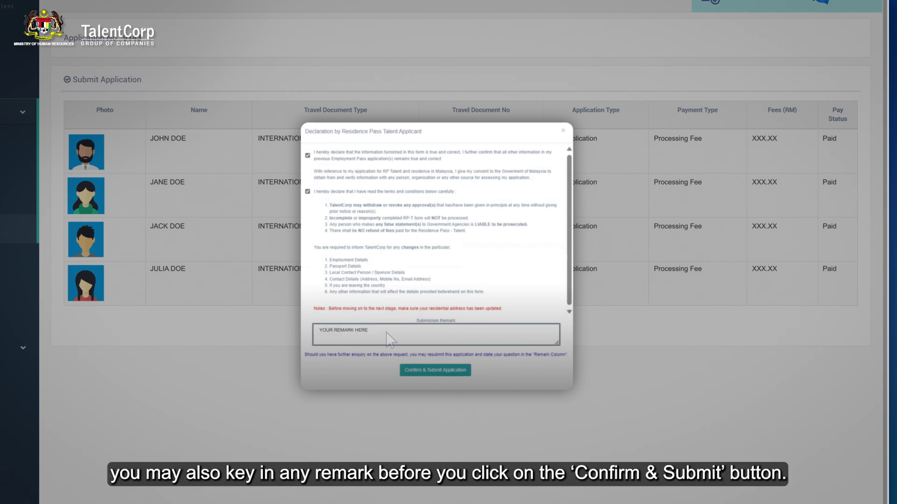
pyautogui.click(444, 370)
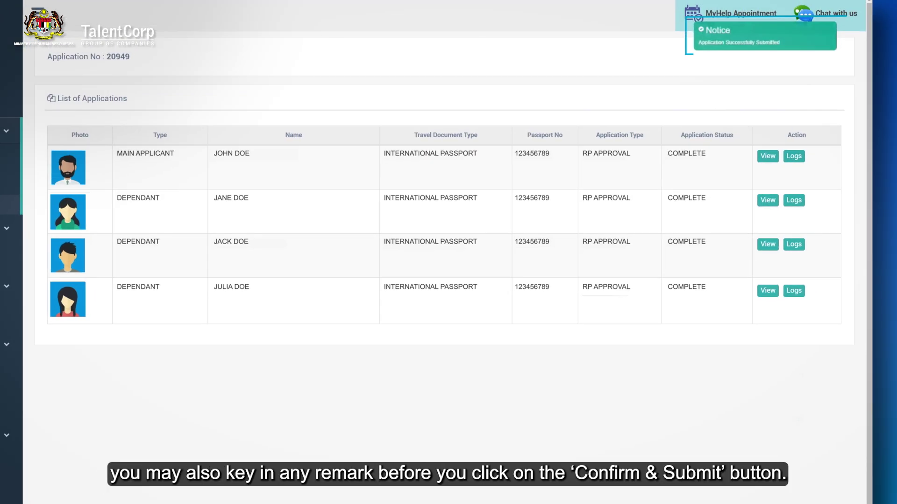